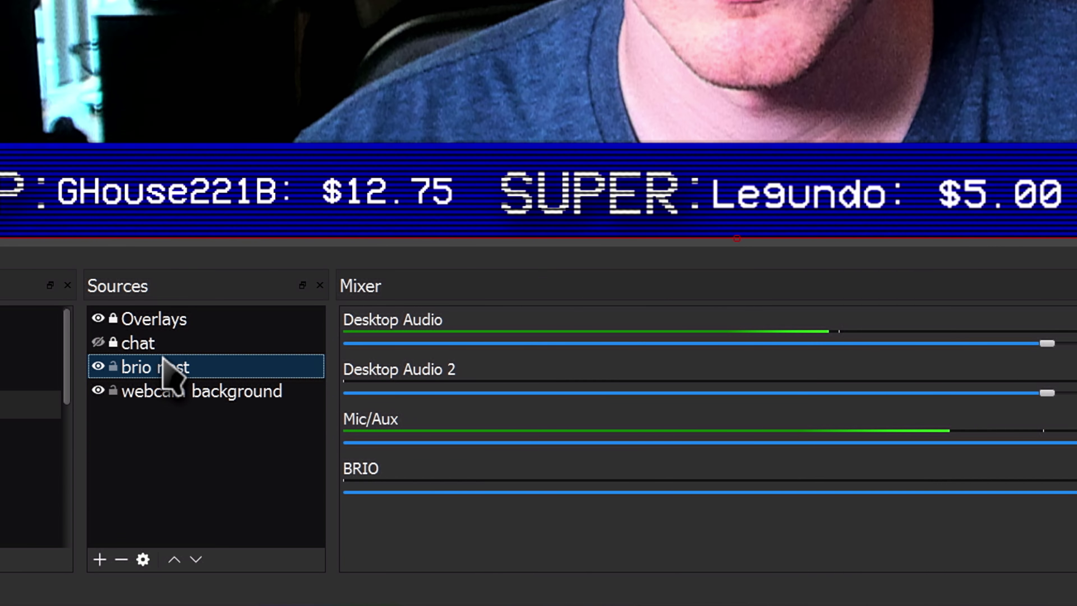
Step: Add a Video Delay (Async) filter to the HD60 S source and select its delay value
right_click(163, 361)
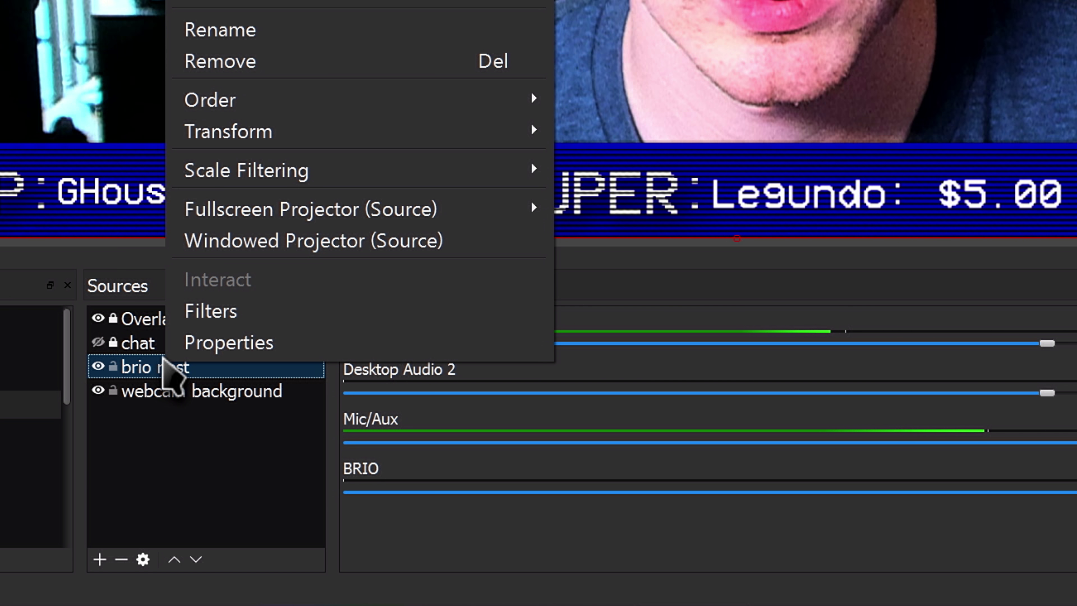
left_click(203, 316)
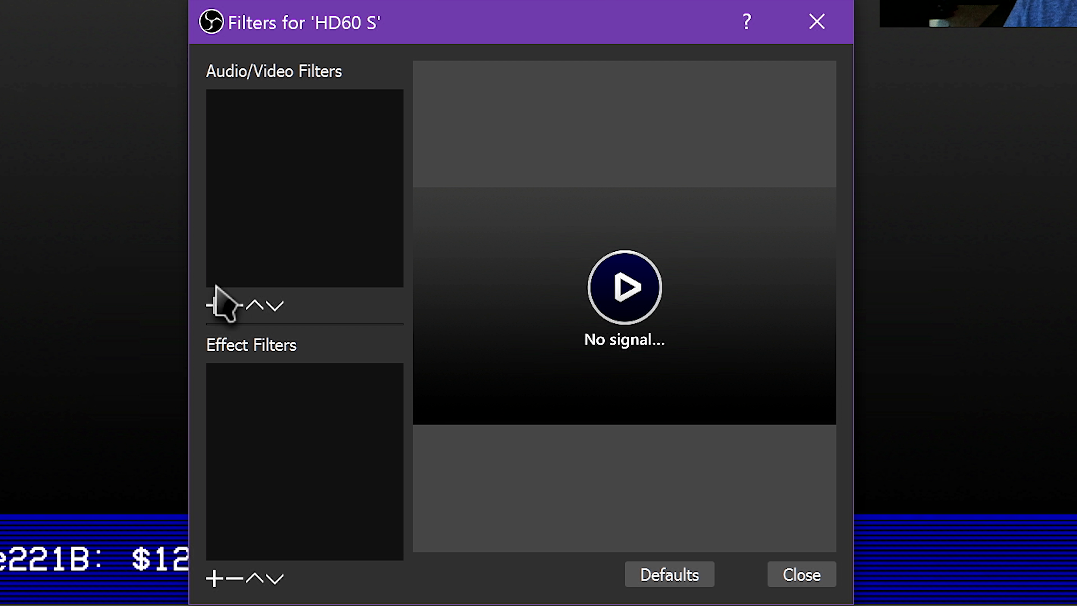
left_click(213, 305)
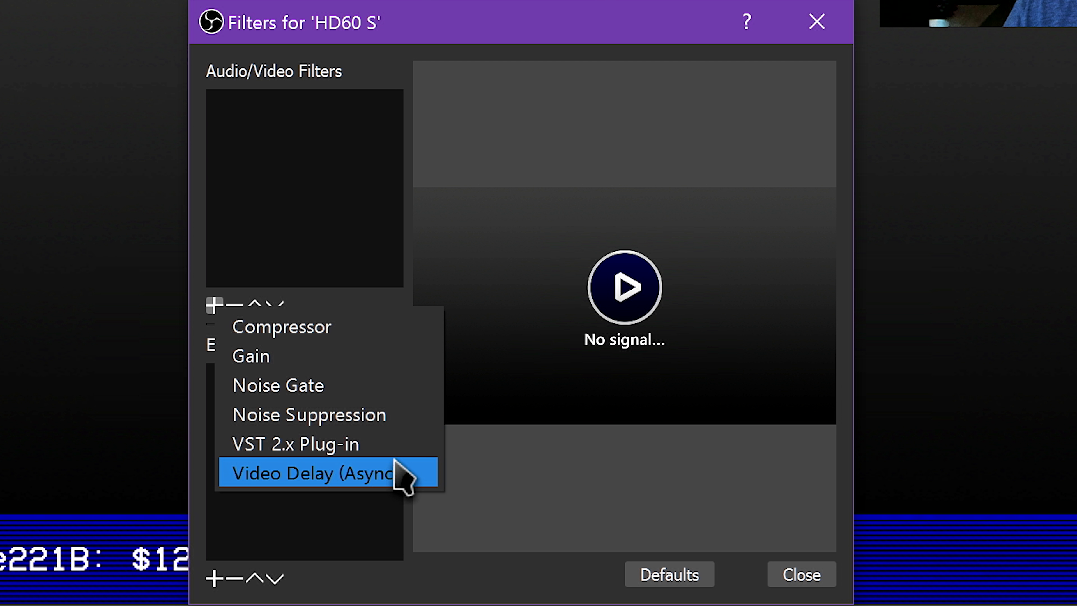
left_click(414, 495)
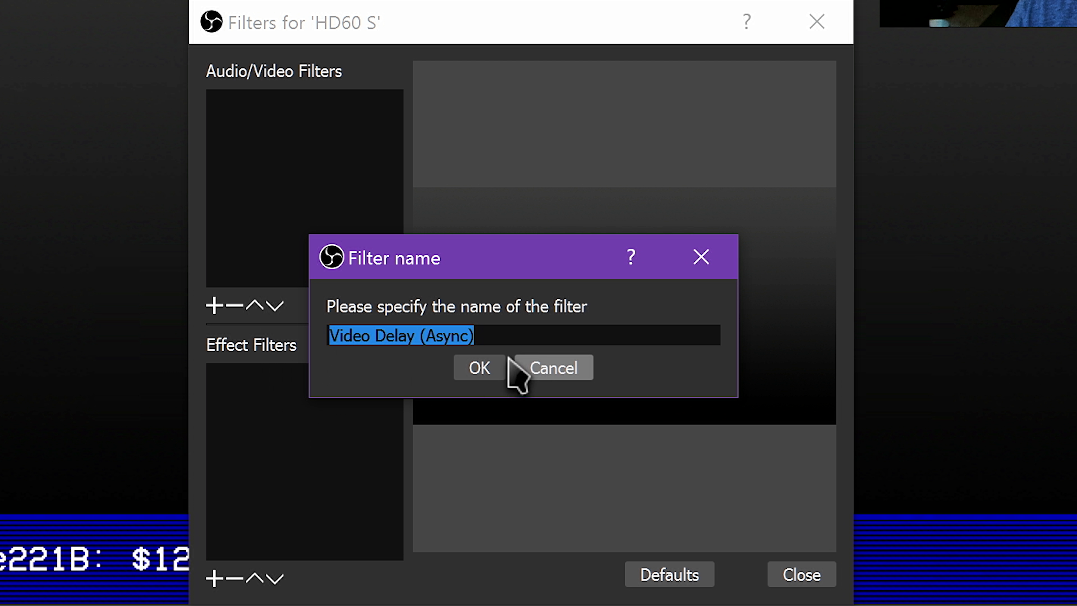
left_click(488, 363)
double_click(640, 391)
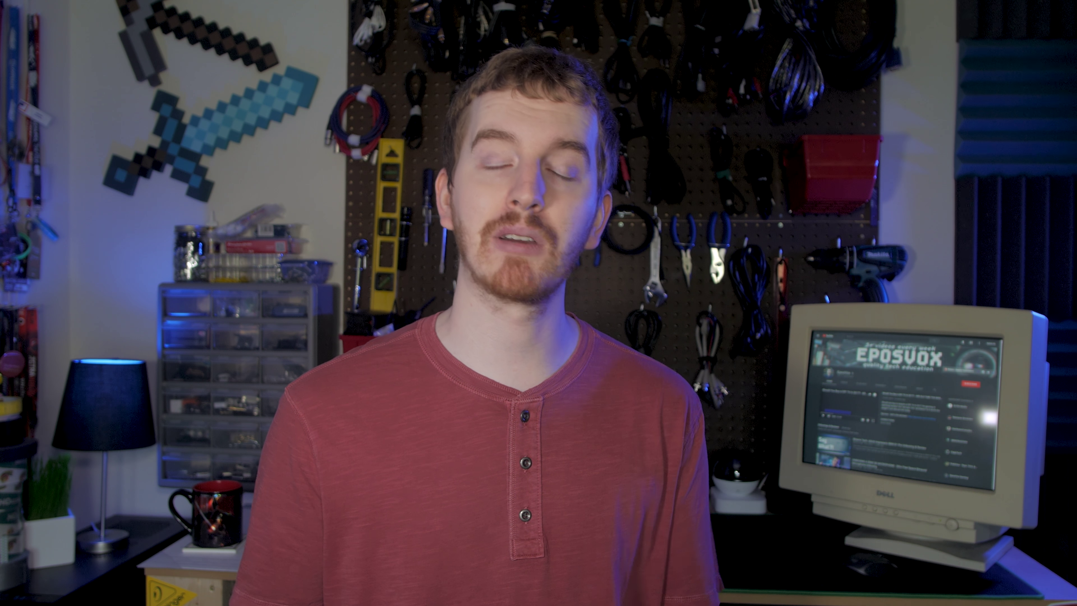
Step: Add a Scroll filter to 'brio nest' with horizontal speed 500 and vertical speed 374
left_click(755, 334)
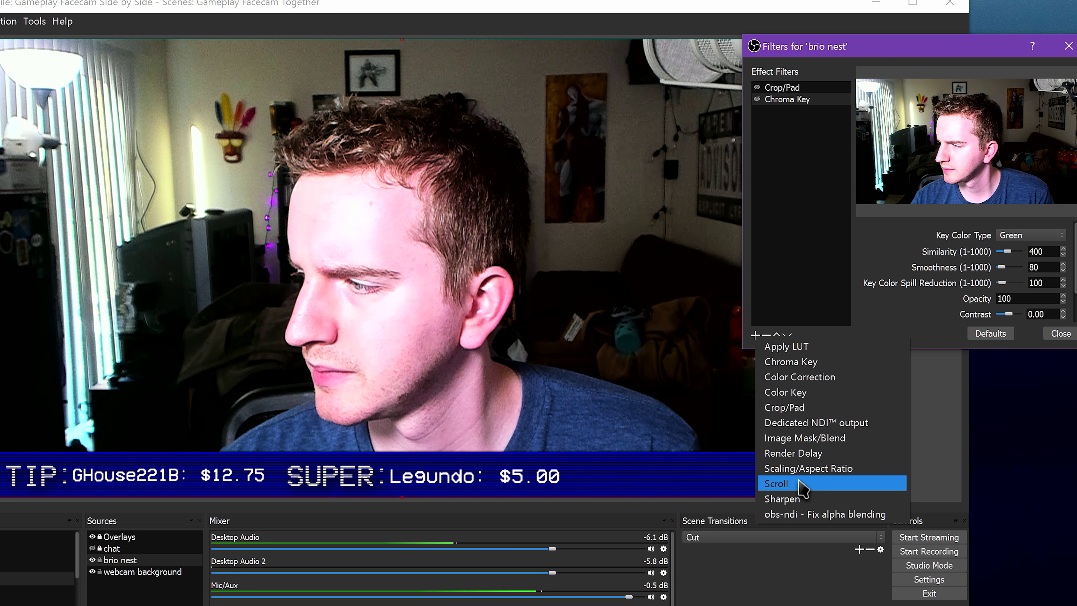
left_click(801, 484)
left_click(894, 226)
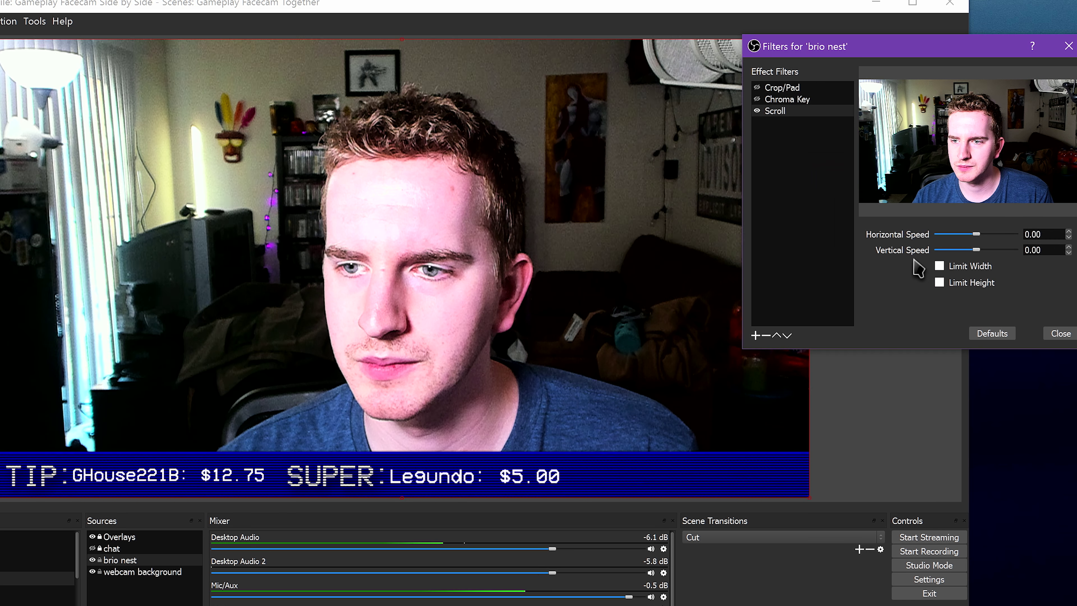
left_click_drag(977, 235, 1003, 250)
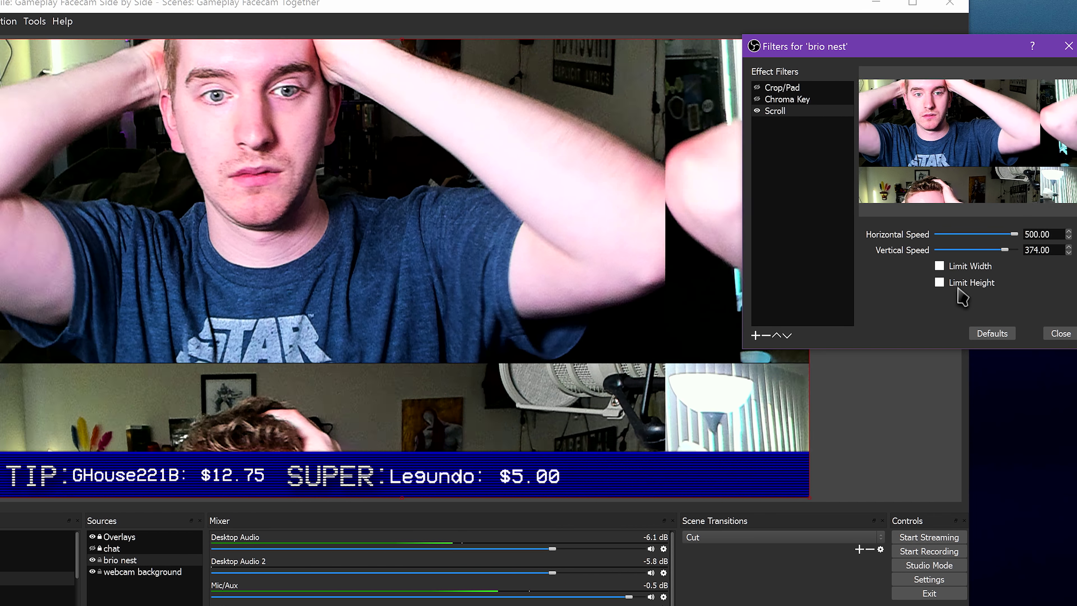
Step: Disable Scroll and add a Color Correction filter with lowered gamma and hue shift -106.78
left_click(757, 111)
left_click(755, 336)
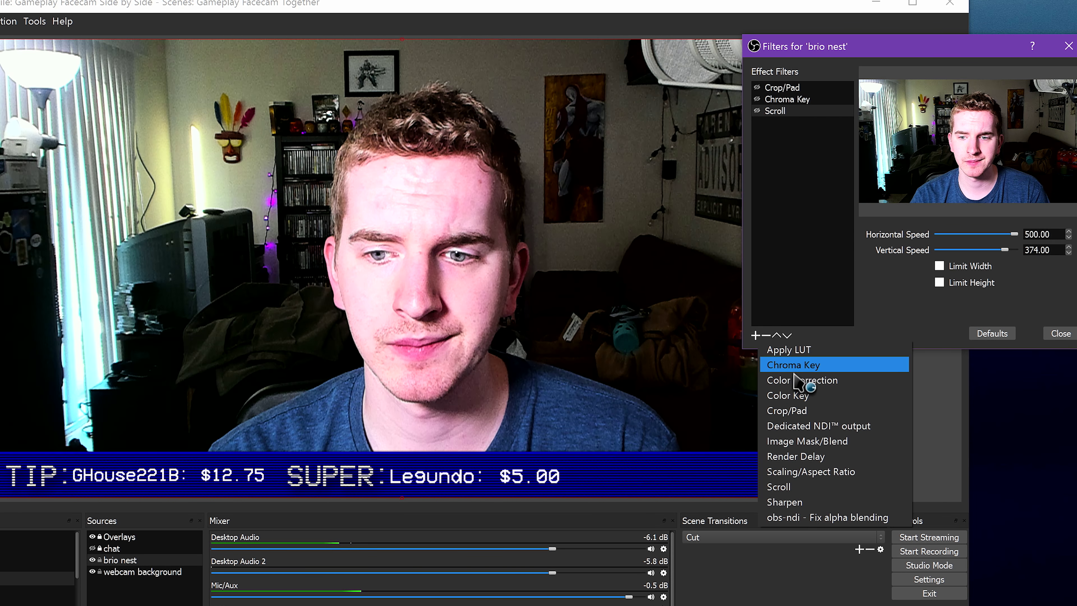
left_click(795, 379)
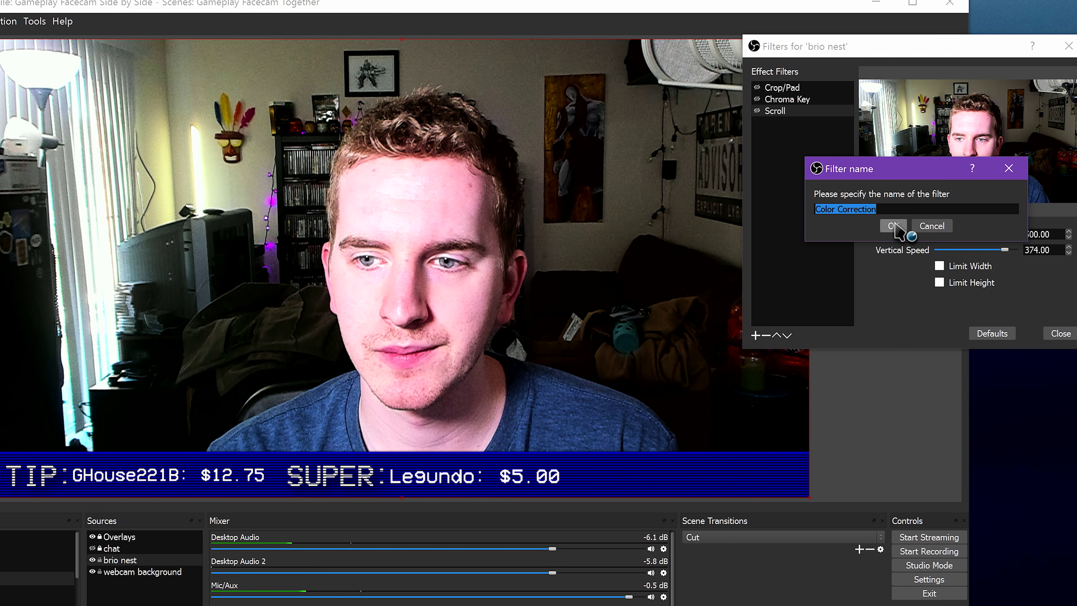
left_click(894, 226)
left_click_drag(966, 234, 962, 234)
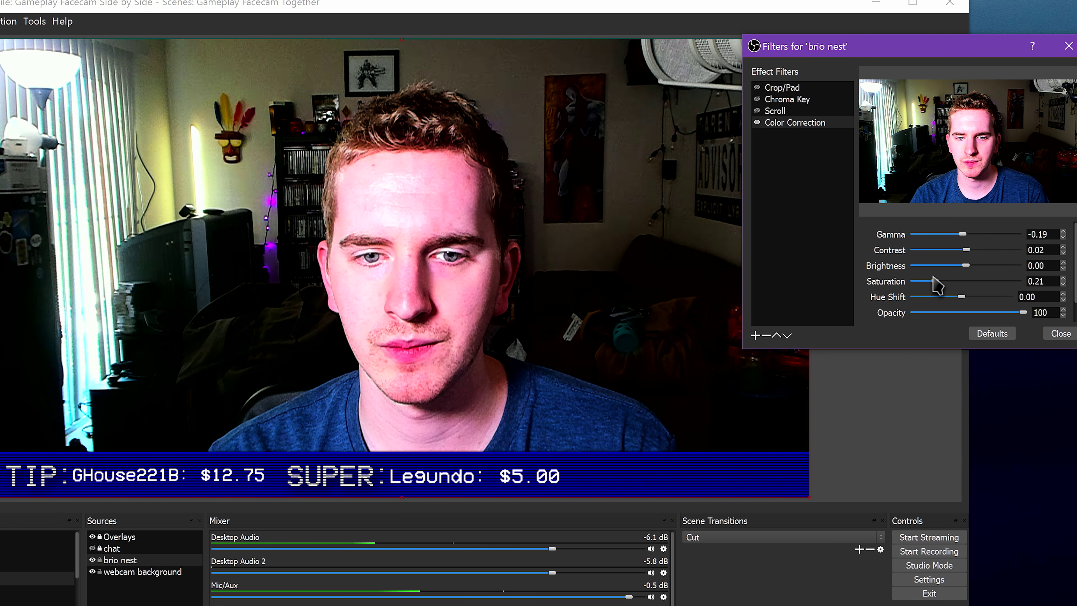
left_click_drag(957, 298, 932, 297)
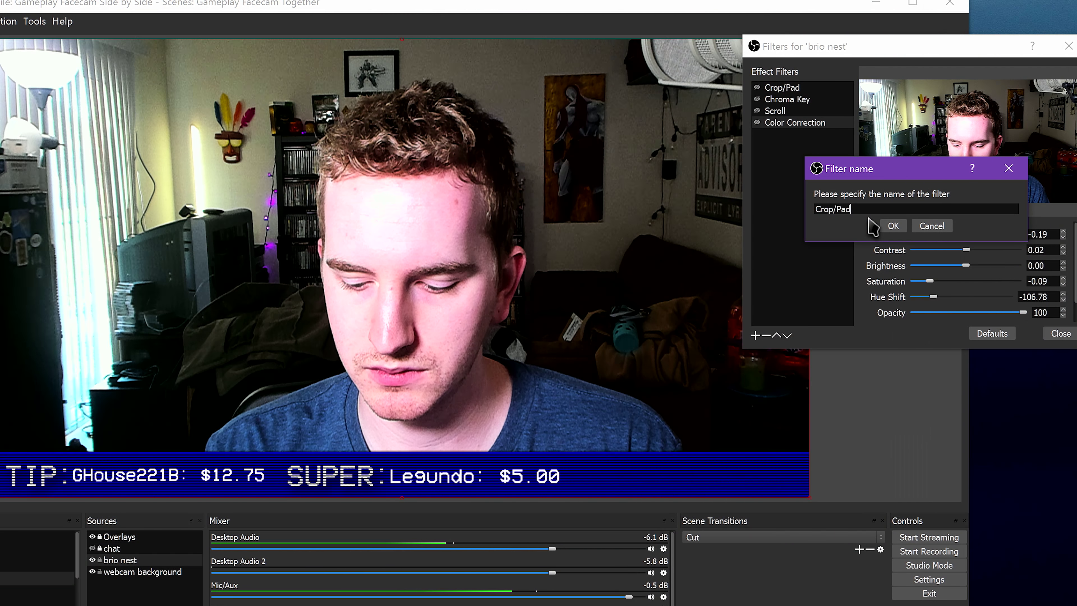
Step: Add the Crop/Pad2 filter and set Left to 23 and Right to 99
key("Return")
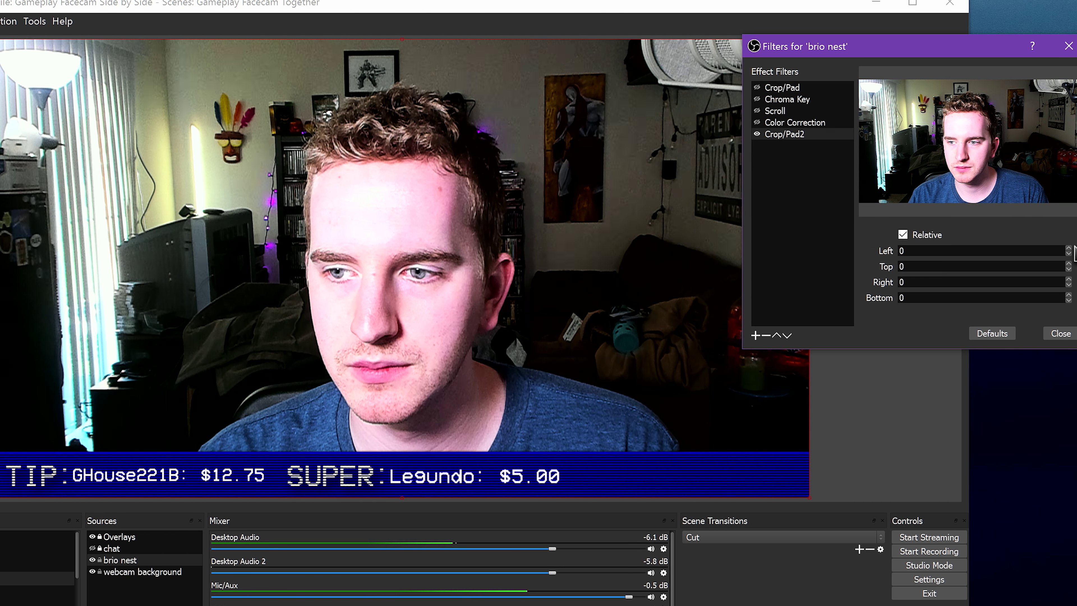
left_click(1069, 248)
double_click(1062, 282)
type("999")
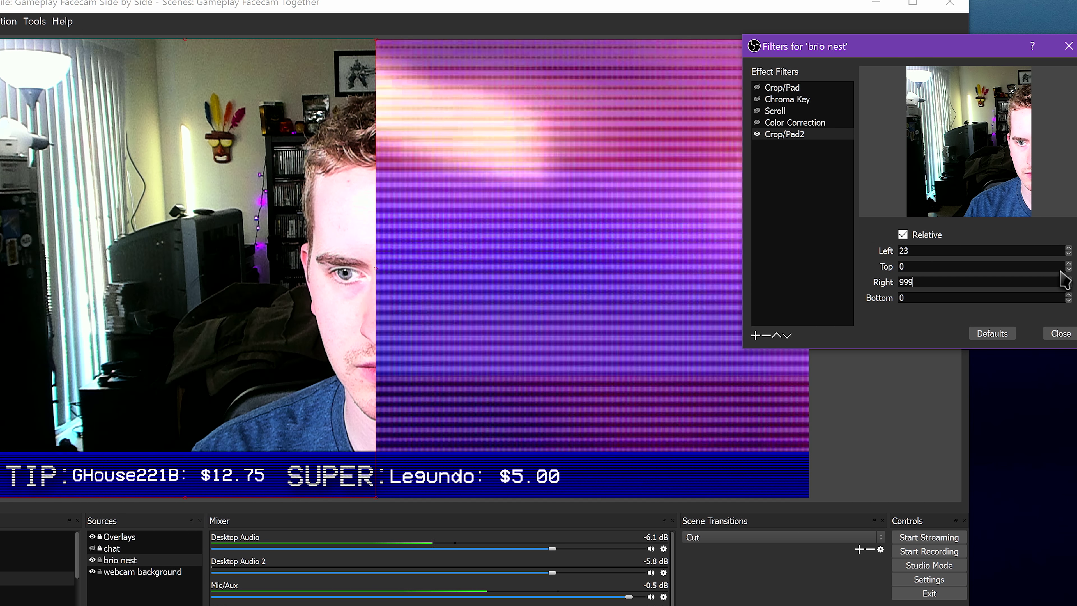
key("BackSpace")
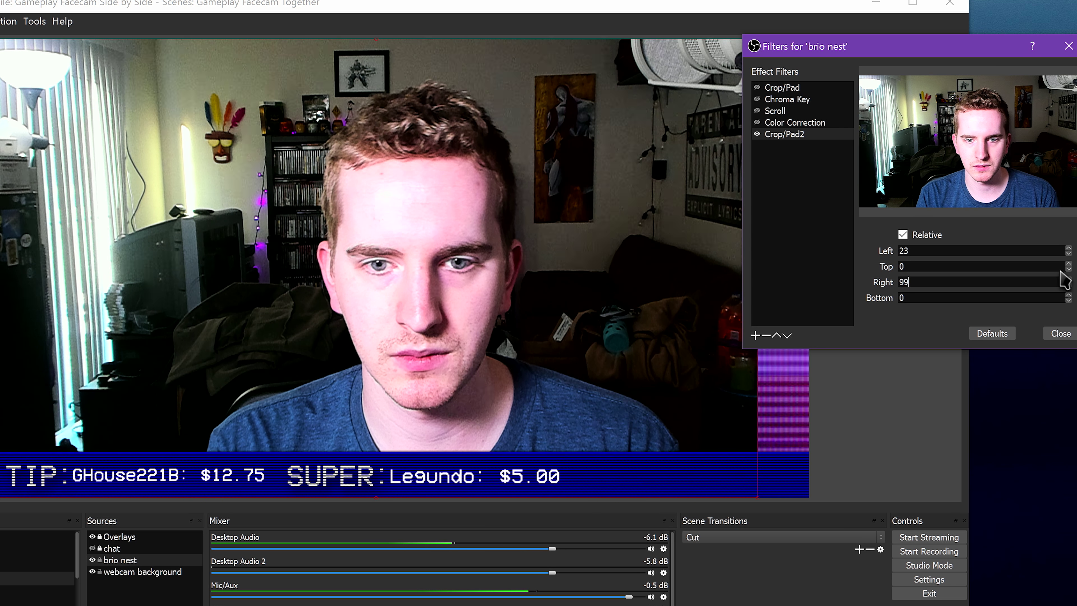
type("9")
key("BackSpace")
type("9")
key("BackSpace")
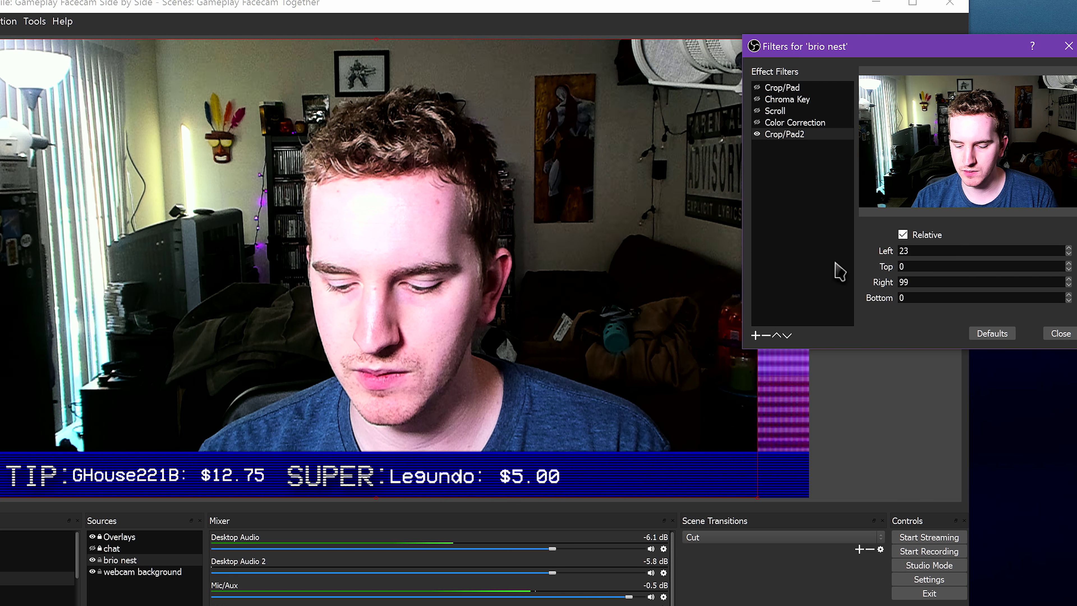
Step: Set the Crop/Pad2 Top to -500 and disable the filter
type("-500")
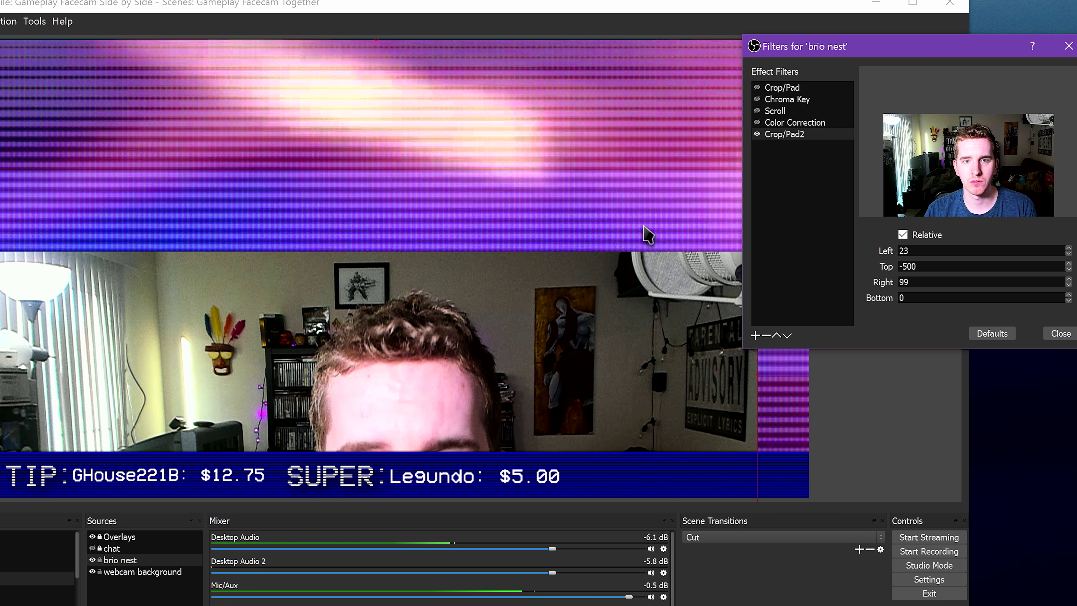
left_click(757, 134)
left_click(756, 335)
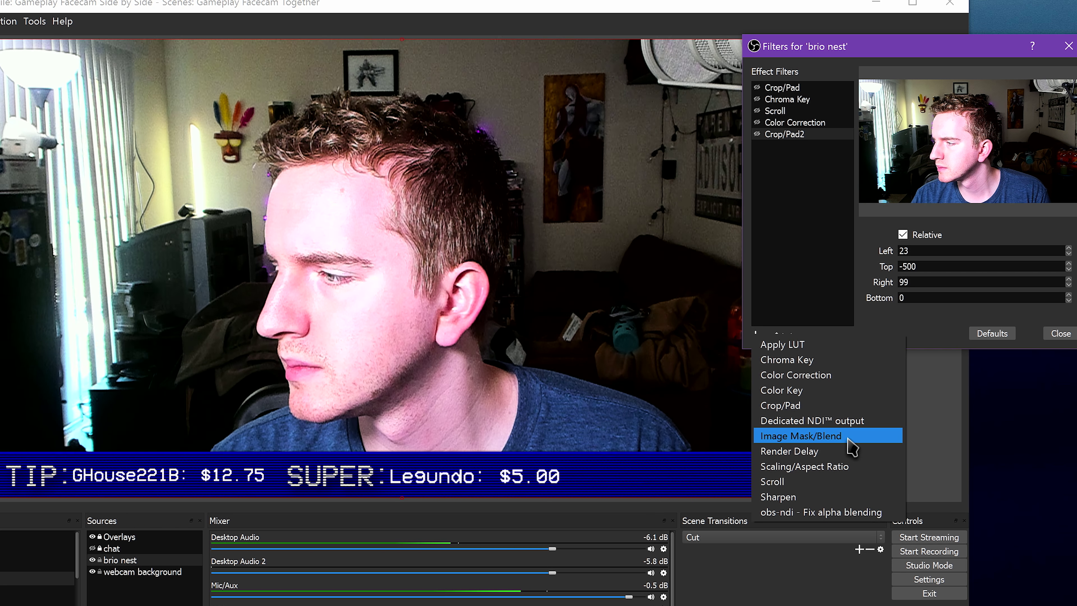
Step: Add an Image Mask/Blend filter, then a Render Delay filter named 'sloooow'
left_click(849, 437)
key("Return")
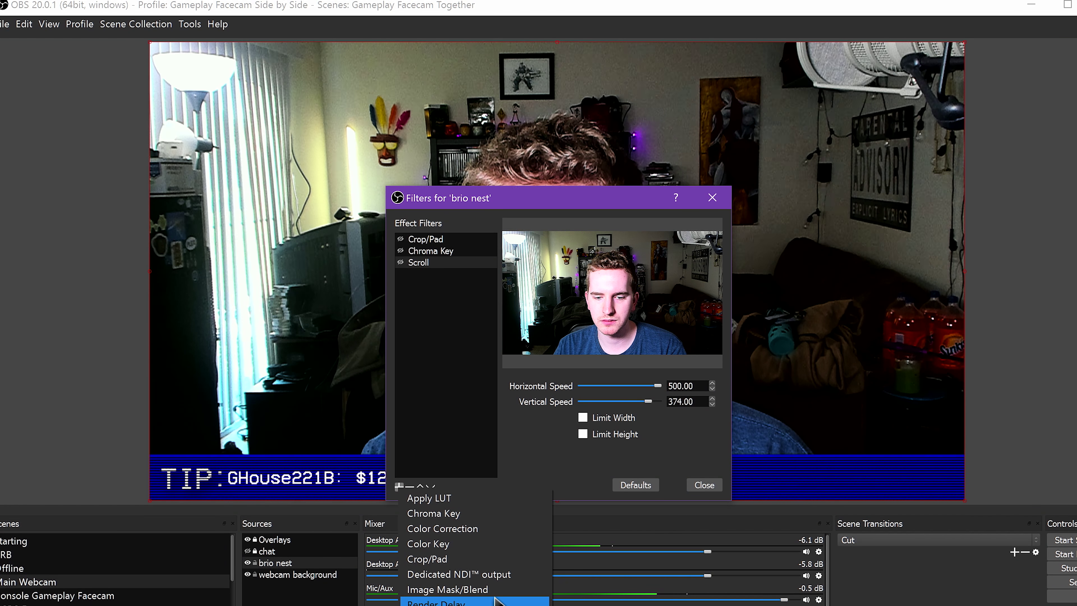
left_click(493, 600)
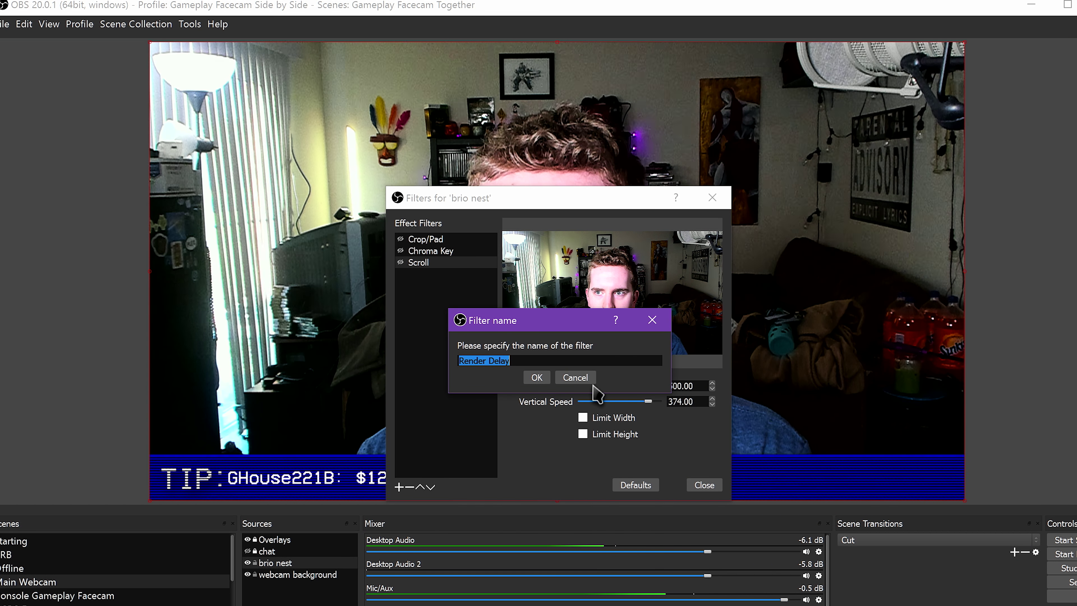
type("sloooow")
key("Return")
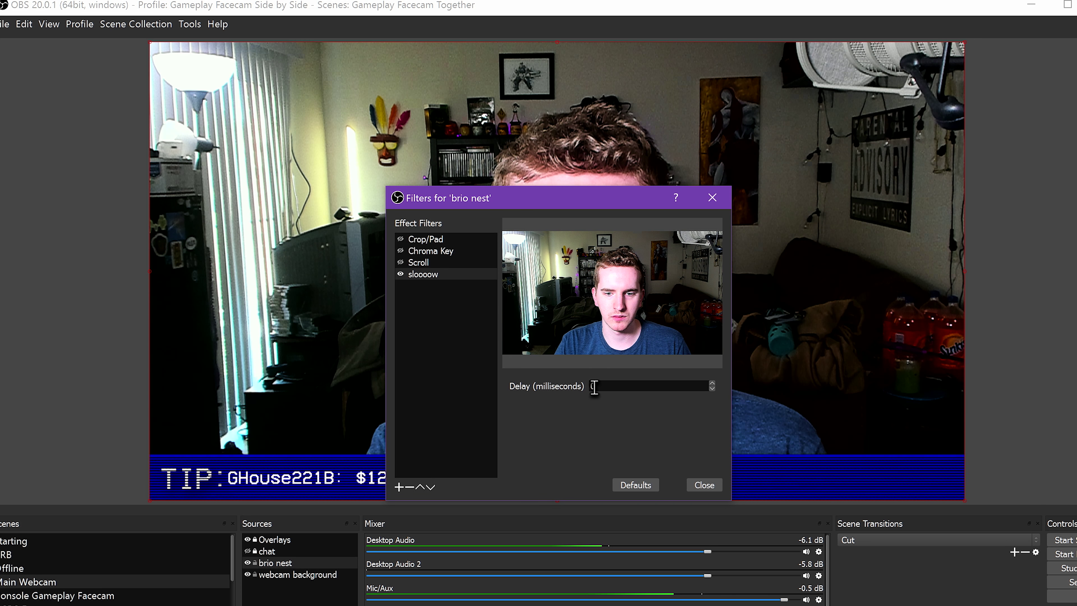
Step: Set the Render Delay to 55 milliseconds and move the Filters window aside
left_click(592, 385)
type("5")
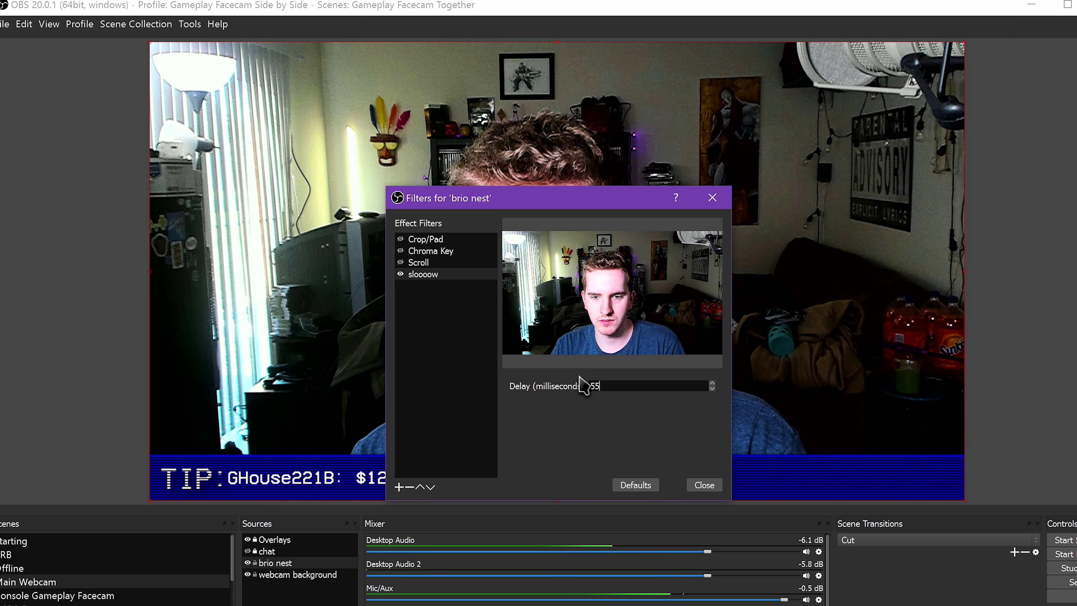
type("5")
left_click_drag(572, 194, 1026, 149)
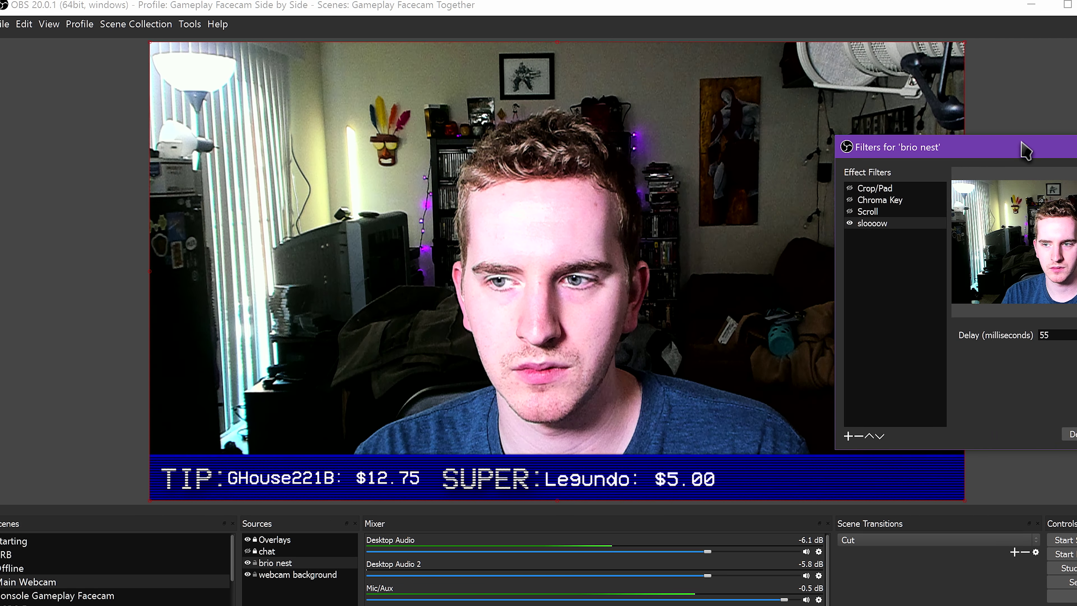
Step: Add a Scaling/Aspect Ratio filter with Lanczos scale filtering
left_click(859, 436)
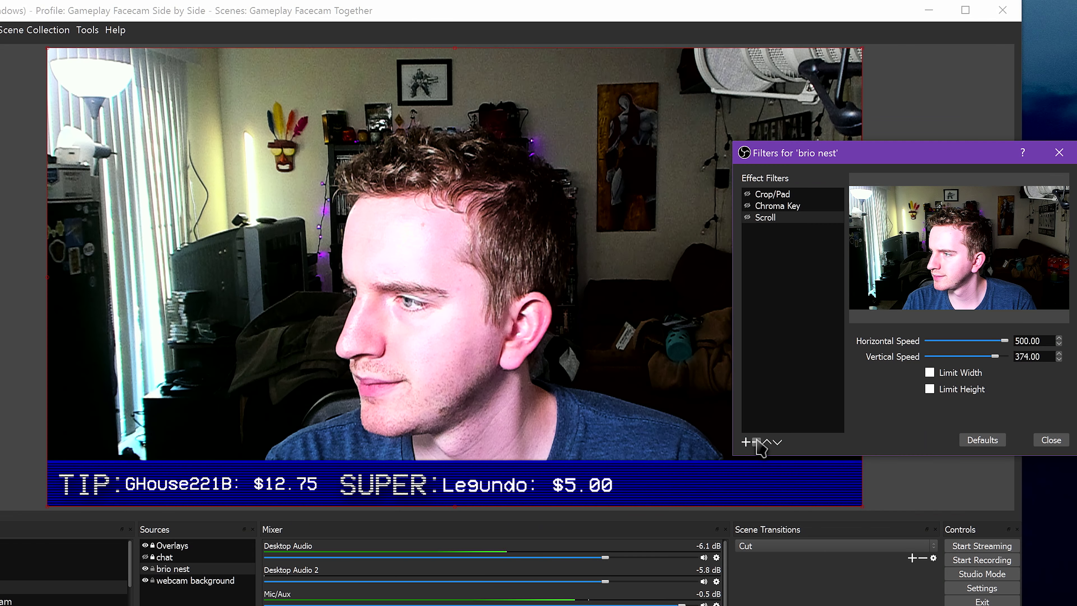
left_click(746, 442)
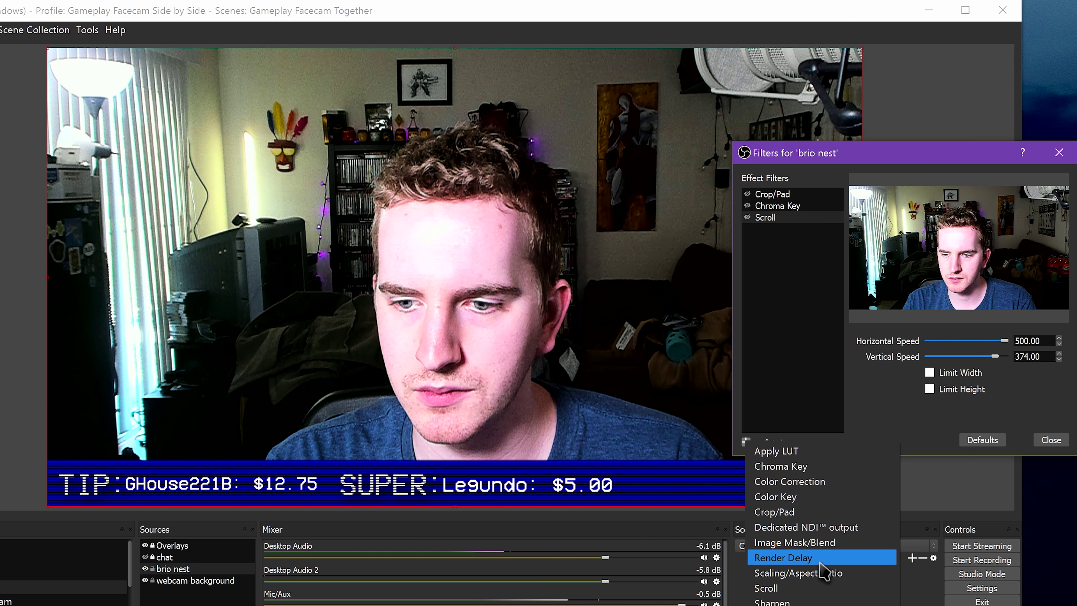
left_click(819, 569)
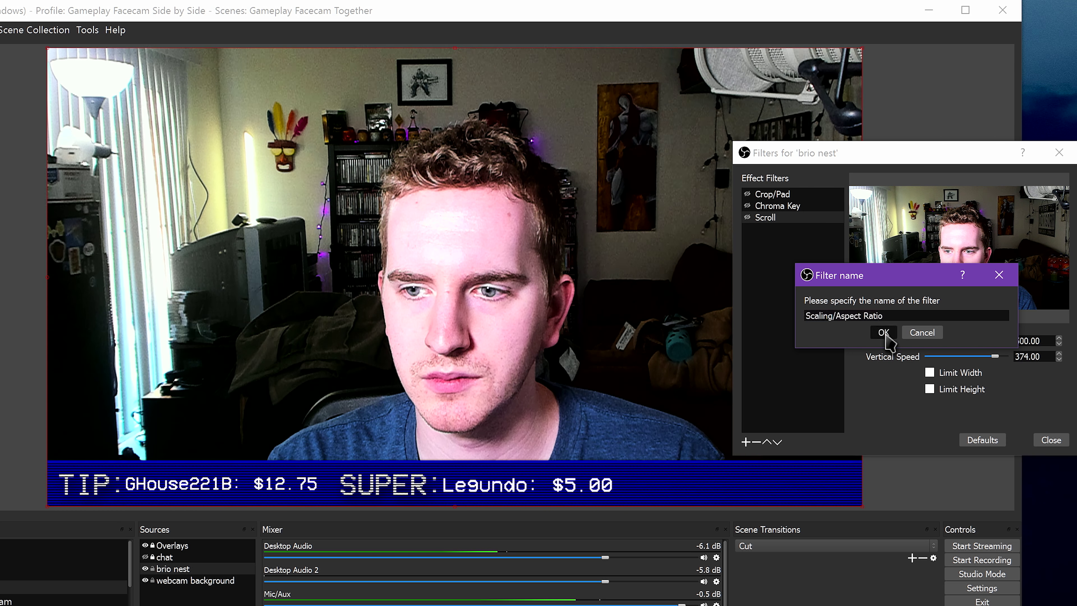
left_click(884, 332)
left_click(943, 342)
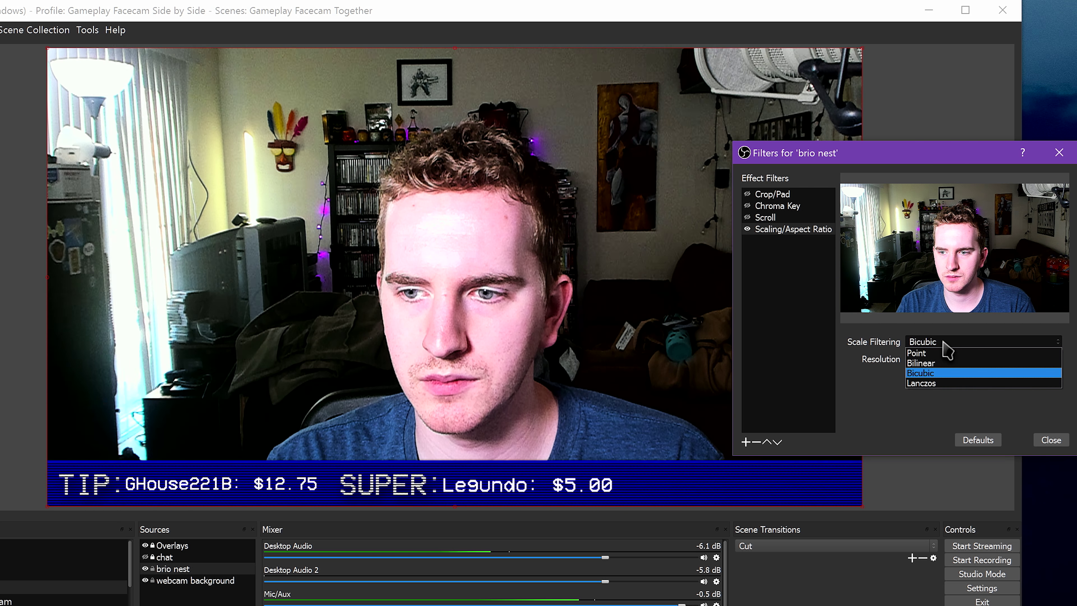
left_click(944, 385)
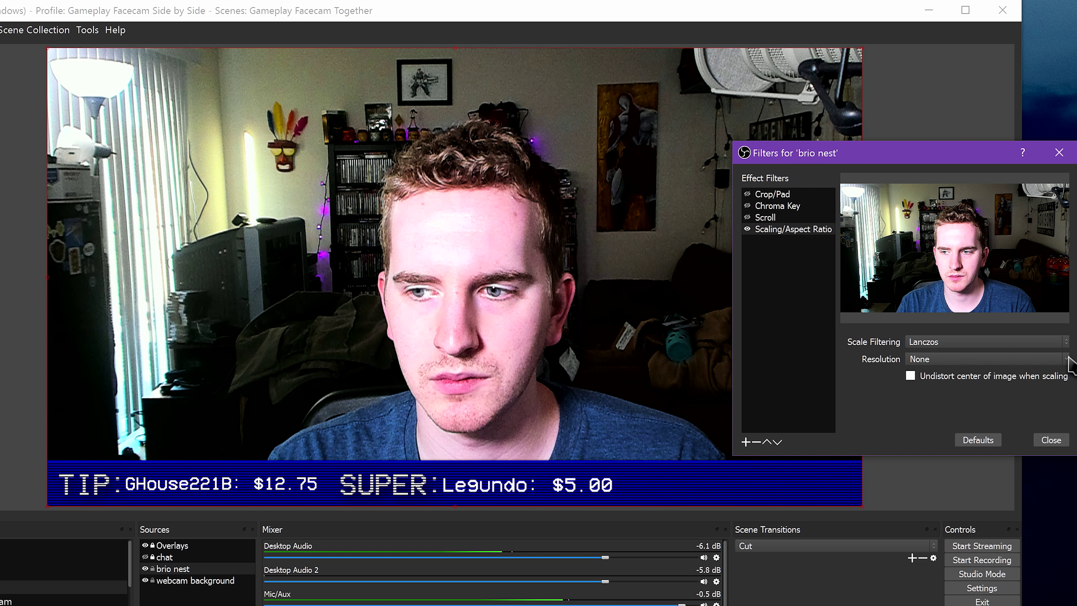
Step: Try 4:3 and 16:10 resolutions, then settle on 16:9
left_click(1069, 361)
left_click(1039, 400)
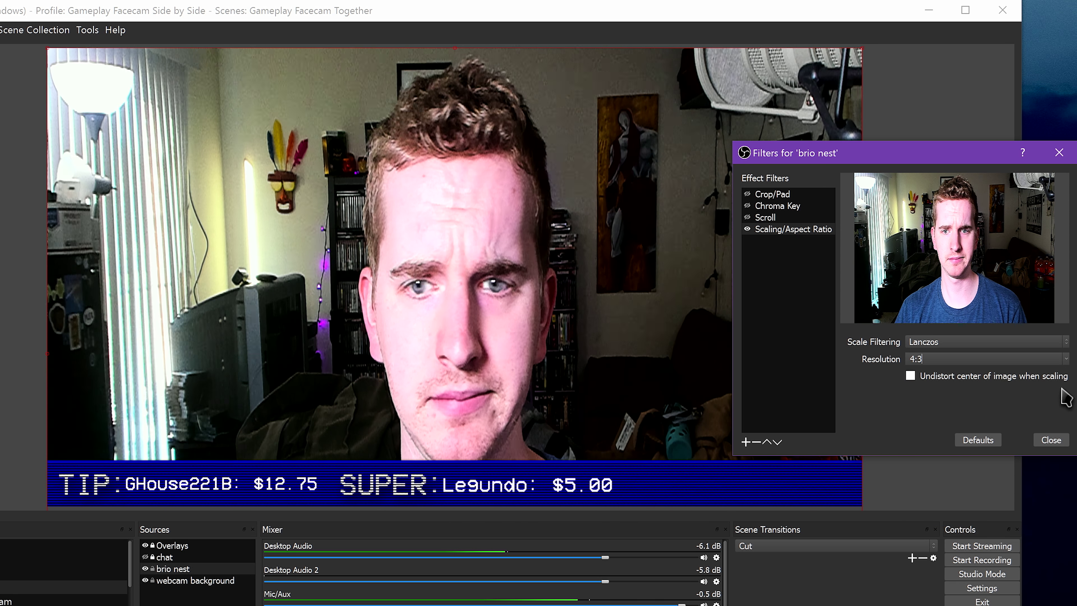
left_click(1069, 361)
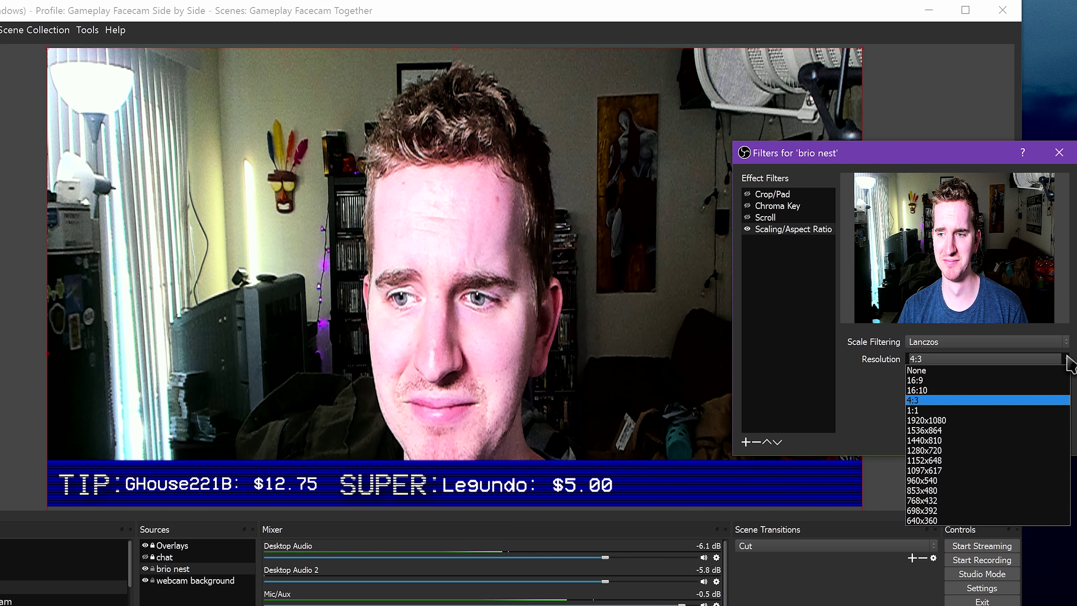
left_click(1031, 397)
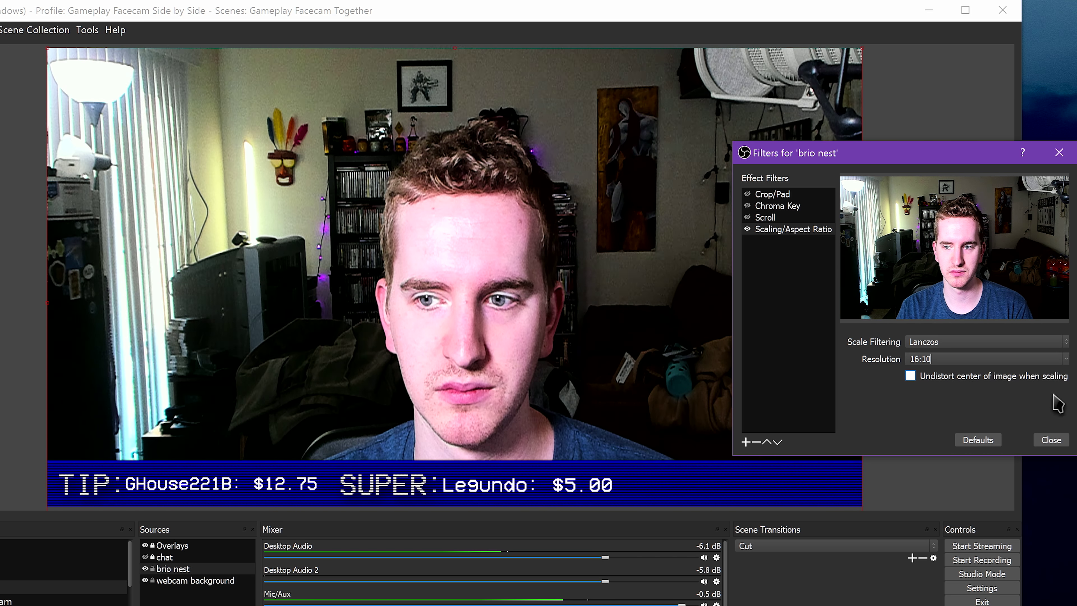
left_click(1065, 361)
left_click(1050, 378)
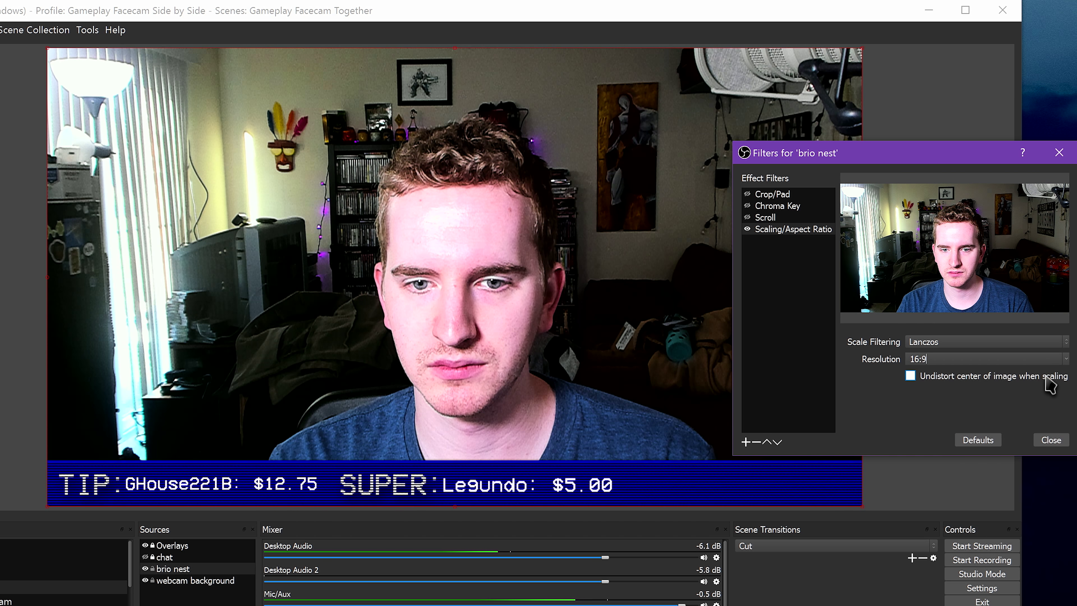
left_click(1063, 357)
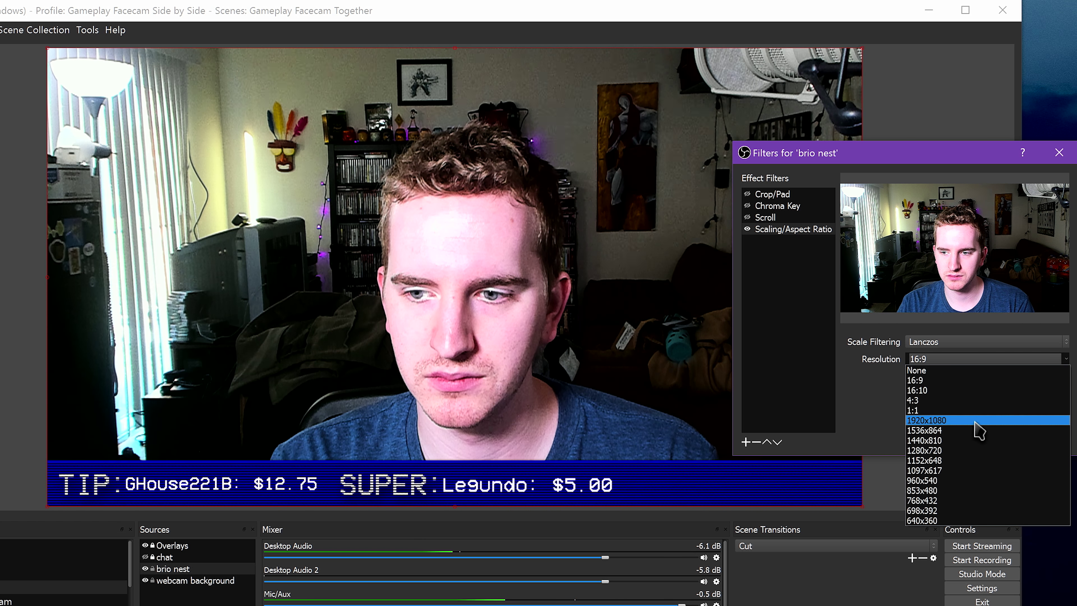